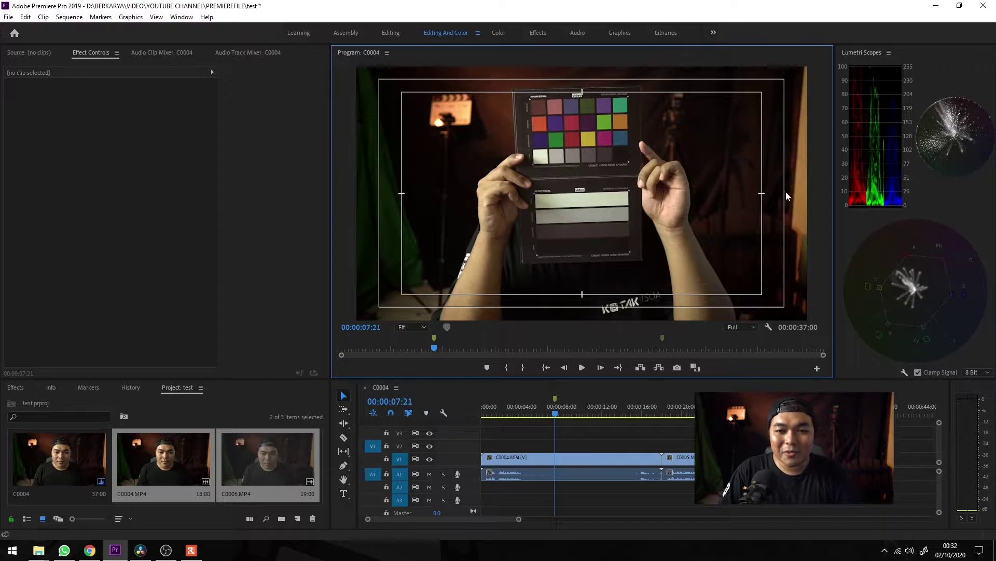
# Step: Compare the colour chart frames at the two sequence markers, ending on the first marker
pyautogui.click(561, 468)
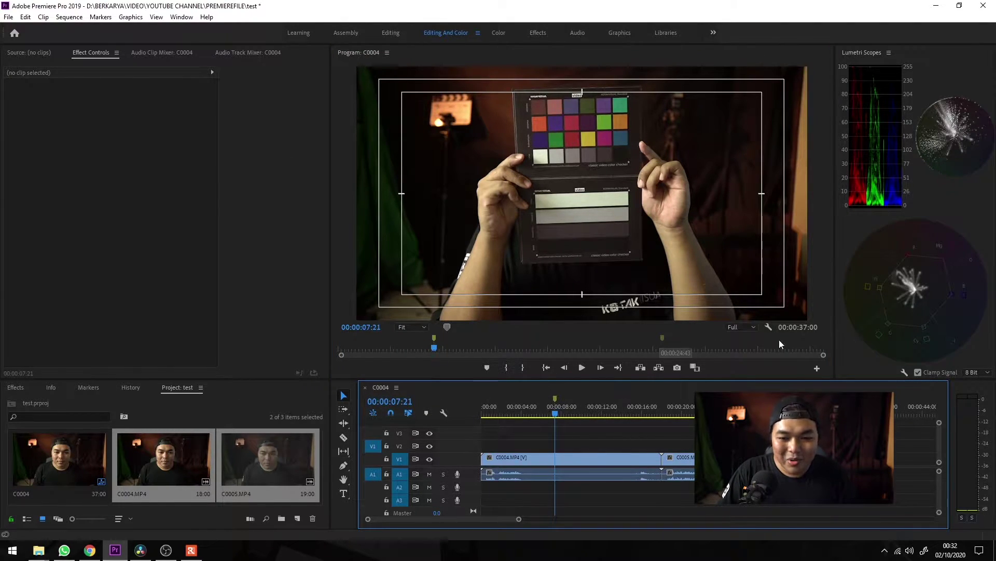
pyautogui.click(662, 347)
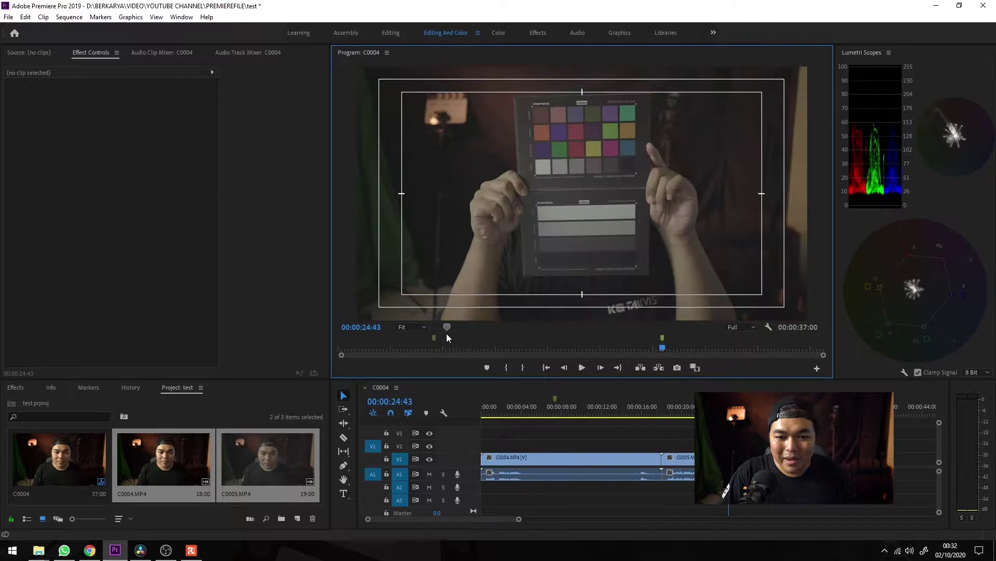
pyautogui.click(433, 340)
# Step: Apply the Lumetri Color effect to the C0004.MP4 clip and collapse its settings
pyautogui.click(537, 456)
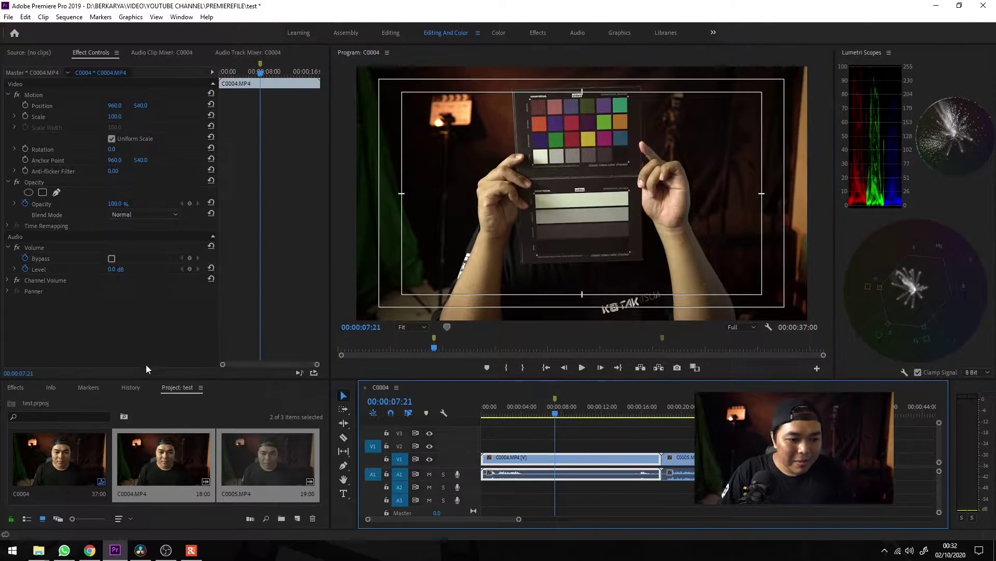
pyautogui.click(32, 386)
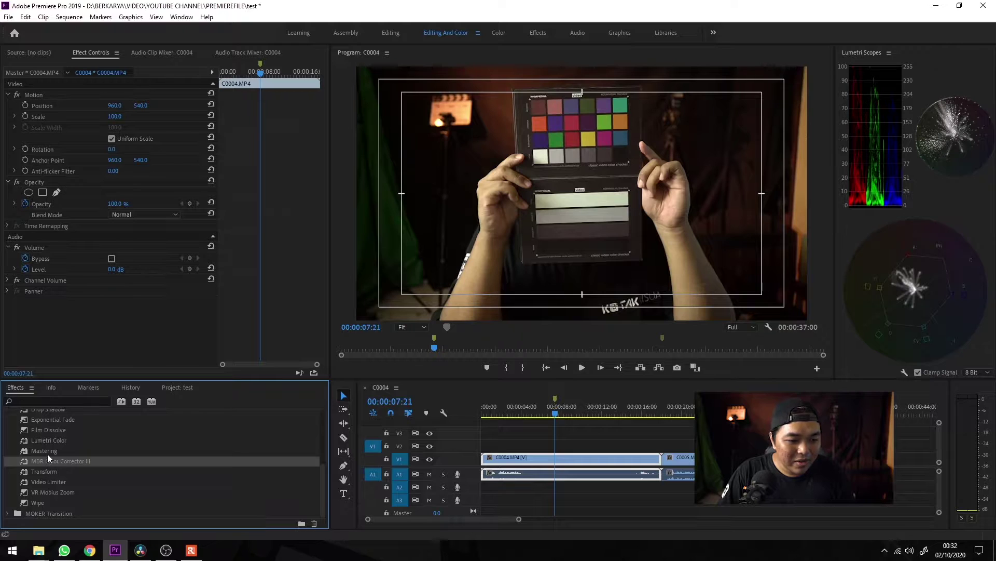
pyautogui.click(47, 451)
pyautogui.moveTo(49, 440); pyautogui.dragTo(461, 256)
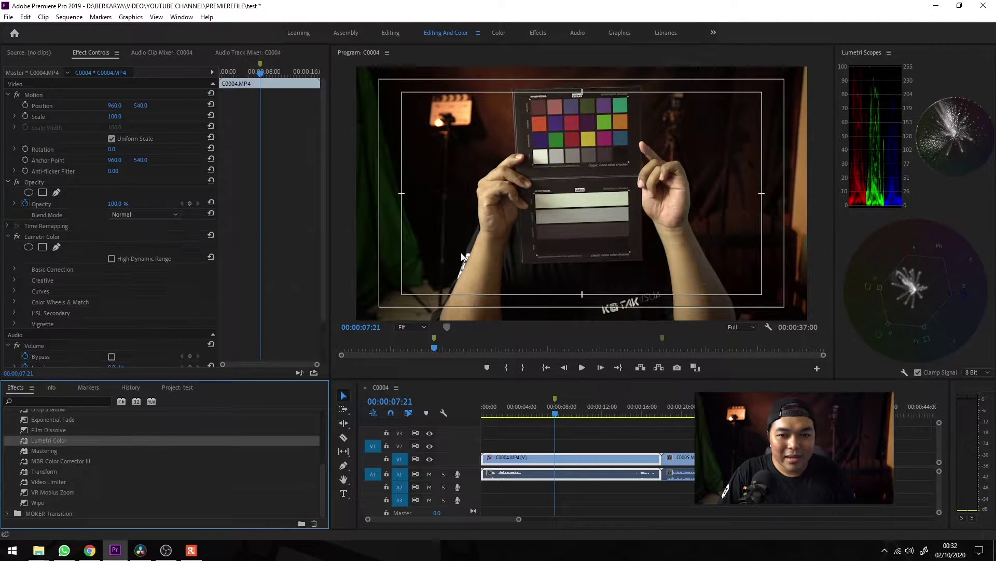
pyautogui.scroll(-2, 225, 305)
pyautogui.click(12, 219)
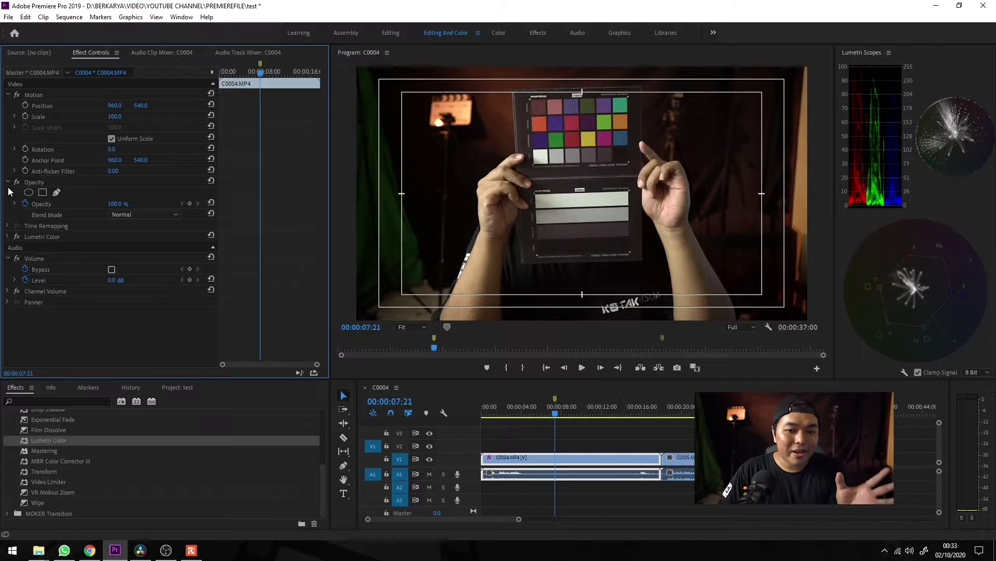
# Step: Add MBR Color Corrector III to the C0004.MP4 clip and set its input transfer function to Rec. 709
pyautogui.click(56, 460)
pyautogui.moveTo(211, 392); pyautogui.dragTo(146, 295)
pyautogui.scroll(-2, 214, 282)
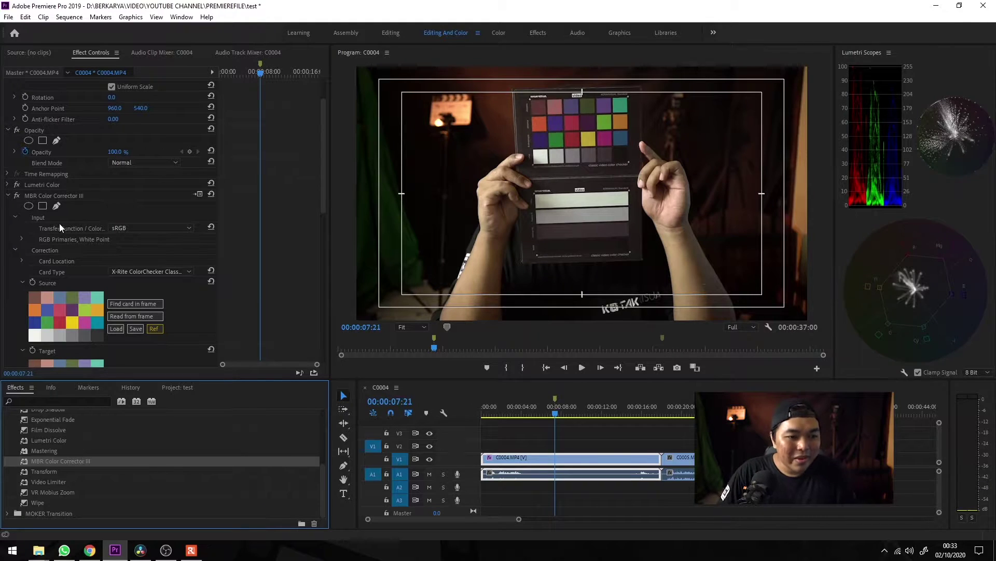
pyautogui.click(133, 229)
pyautogui.scroll(3, 170, 246)
pyautogui.click(148, 265)
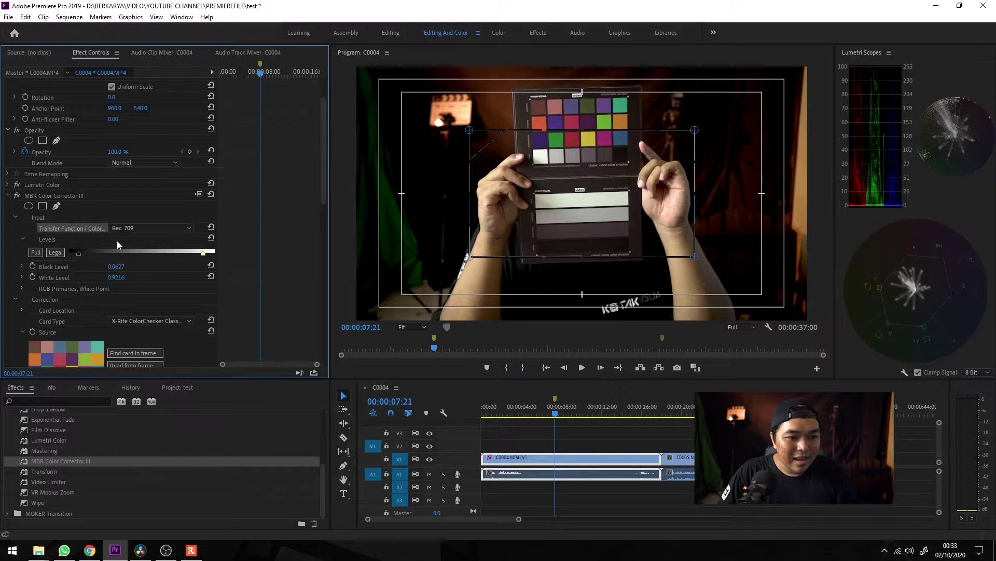
# Step: Fit the four card location corners to the corners of the upper colour chart in the C0004.MP4 frame
pyautogui.moveTo(469, 129); pyautogui.dragTo(528, 98)
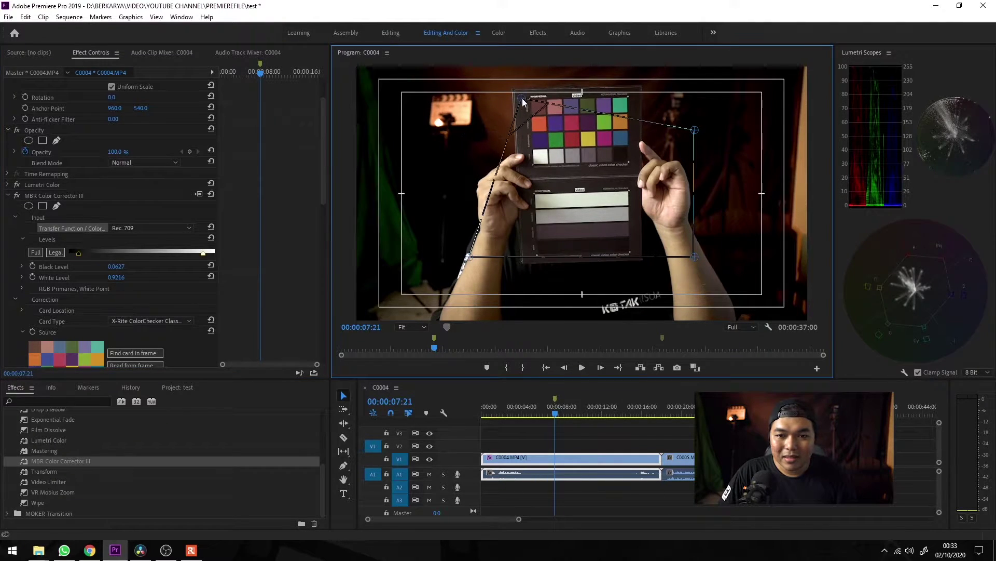
pyautogui.moveTo(467, 250); pyautogui.dragTo(533, 169)
pyautogui.moveTo(698, 131); pyautogui.dragTo(630, 96)
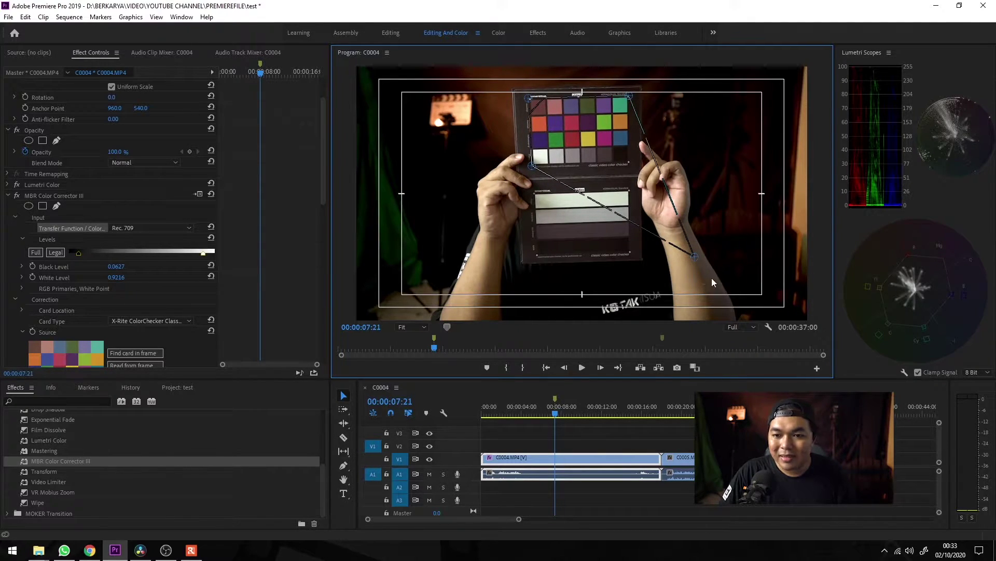
pyautogui.moveTo(690, 255); pyautogui.dragTo(630, 163)
# Step: Choose the X-Rite ColorChecker Classic / Passport Photo (After Nov 2014) card type and read the source colours from the frame
pyautogui.scroll(-2, 249, 239)
pyautogui.click(176, 291)
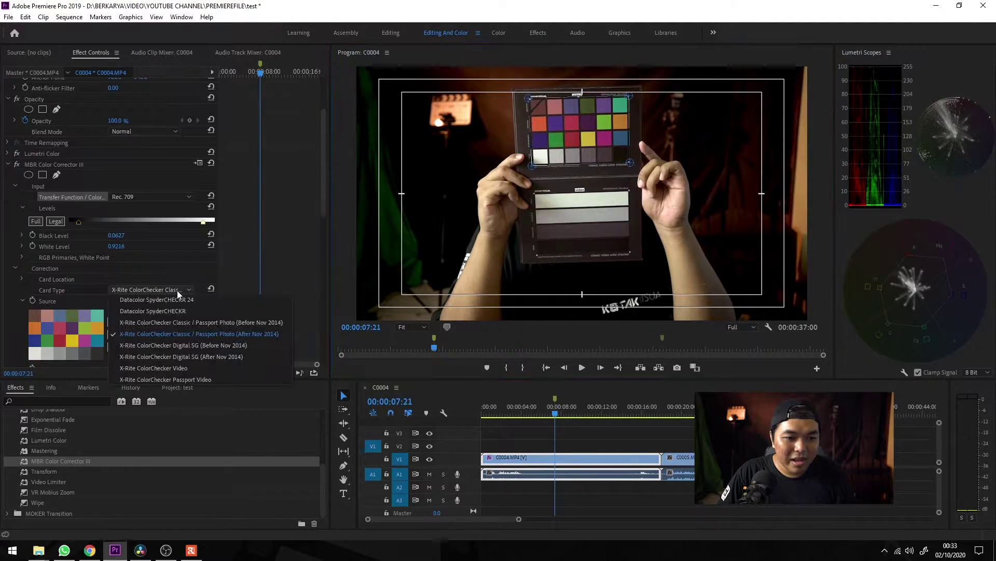
pyautogui.click(246, 333)
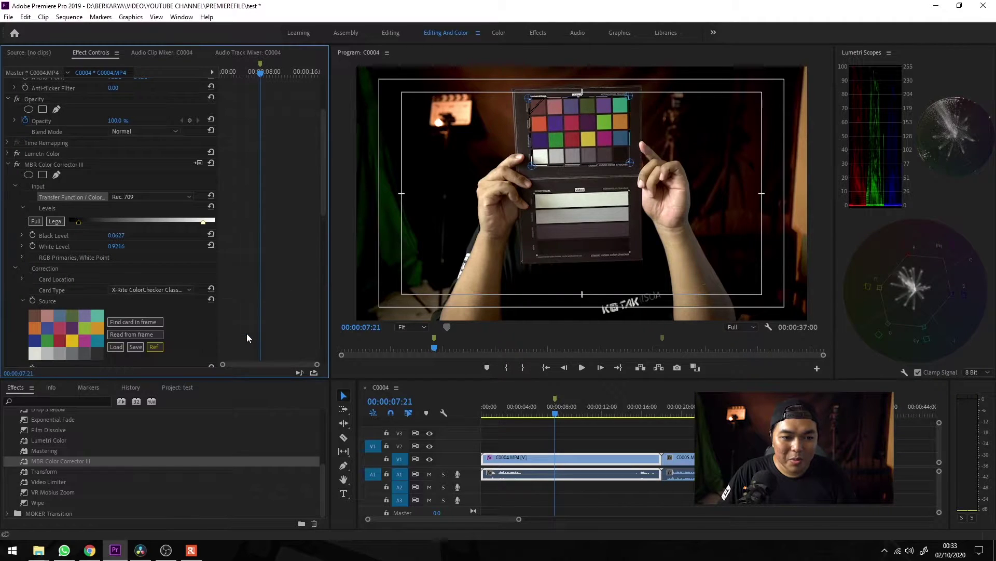
pyautogui.click(631, 164)
pyautogui.click(533, 165)
pyautogui.click(530, 104)
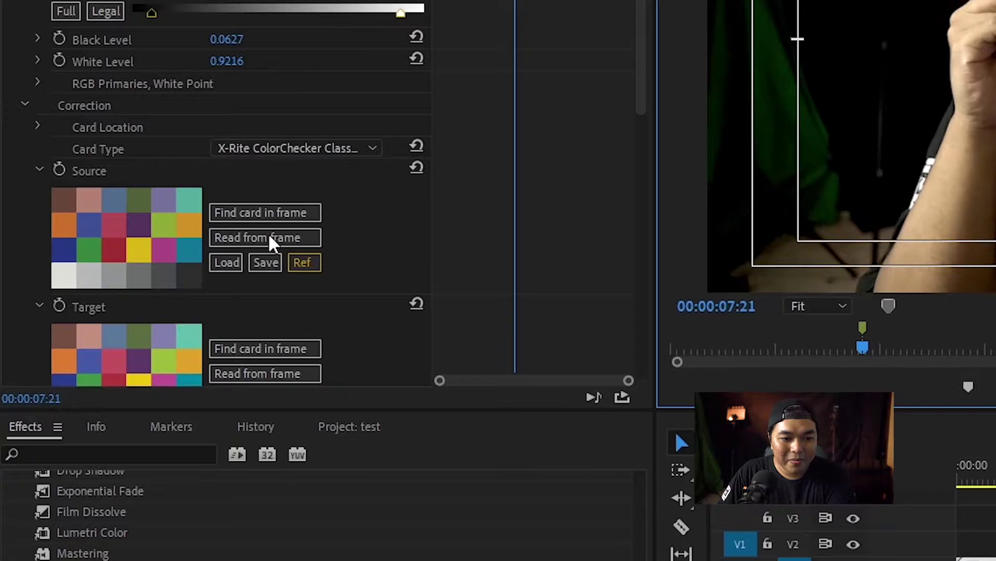
pyautogui.click(255, 239)
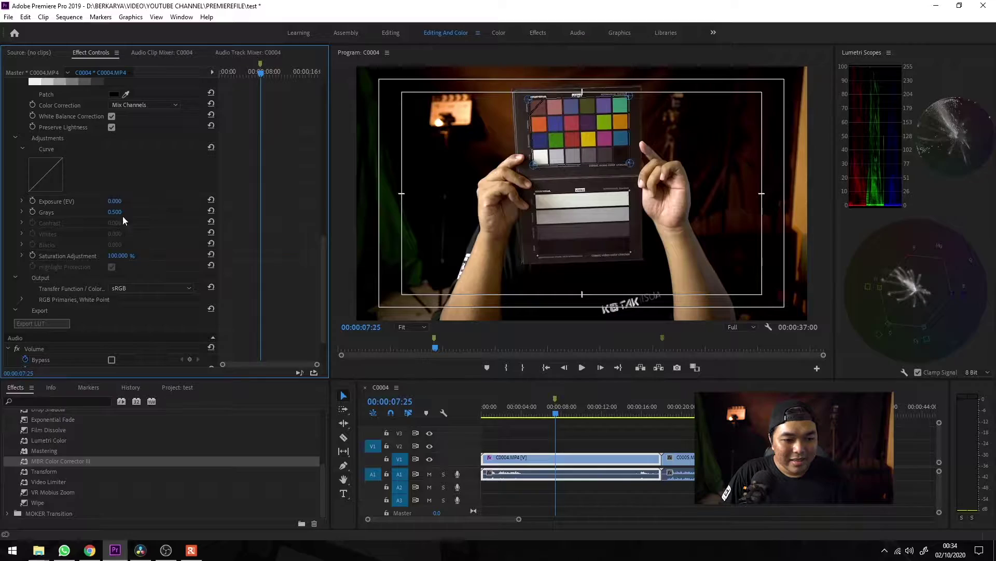
# Step: Set the corrector's output transfer function to Rec. 709 and switch both output and input levels to Full
pyautogui.click(168, 287)
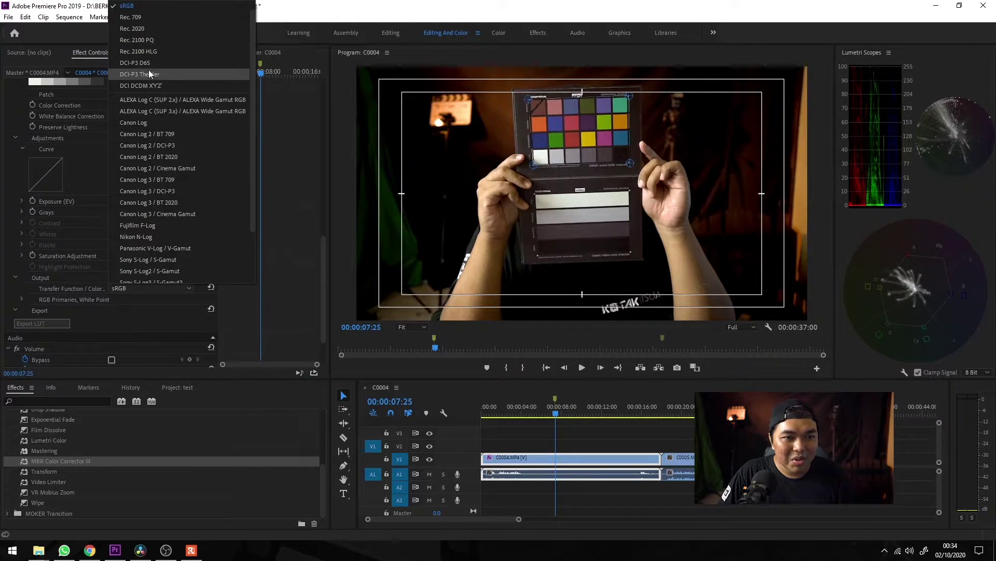
pyautogui.click(136, 17)
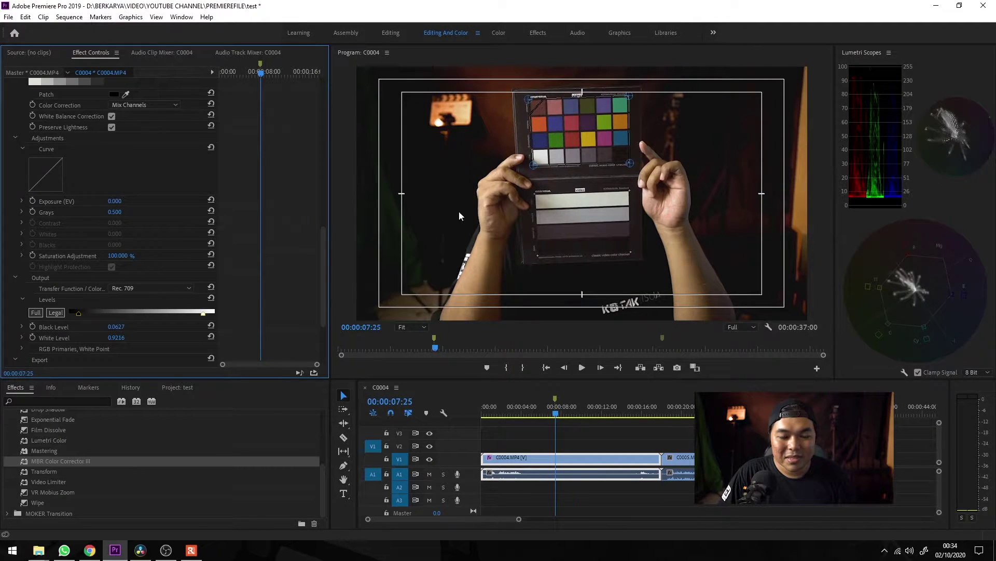
pyautogui.click(36, 312)
pyautogui.scroll(10, 314, 286)
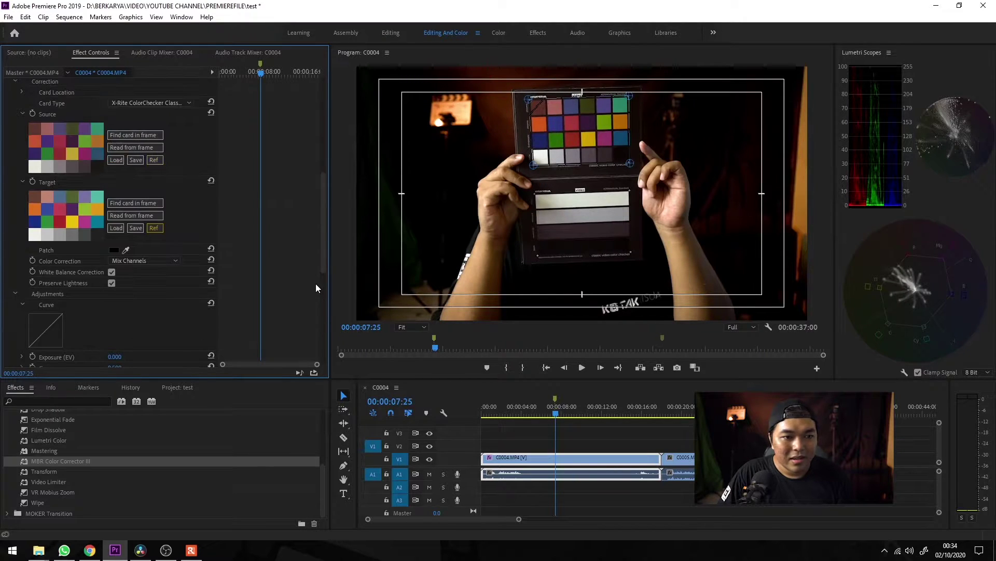
pyautogui.click(35, 168)
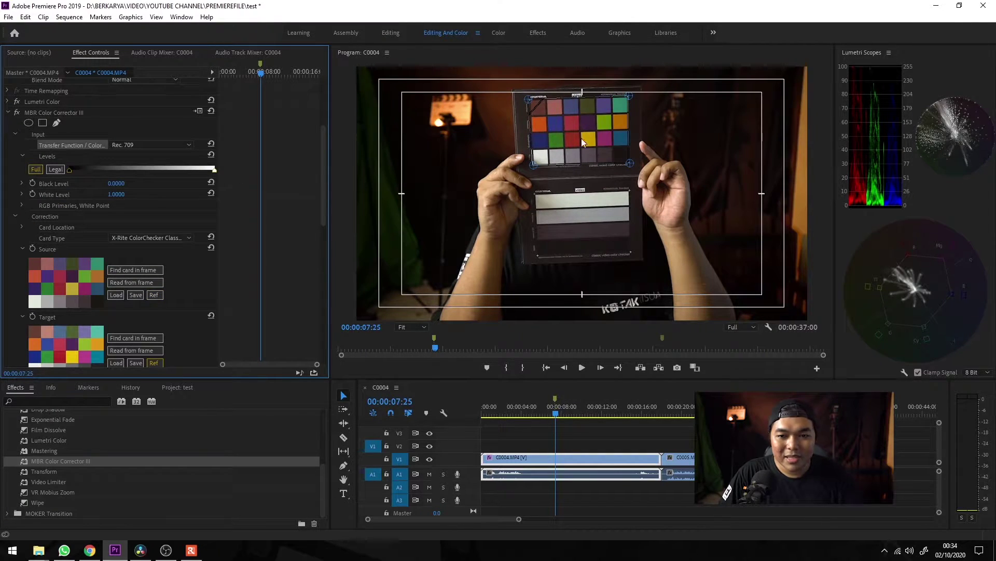
# Step: Advance three frames to 00:00:07:28 and set the corrector's Saturation Adjustment to 95%
pyautogui.scroll(-3, 259, 254)
pyautogui.scroll(-1, 259, 254)
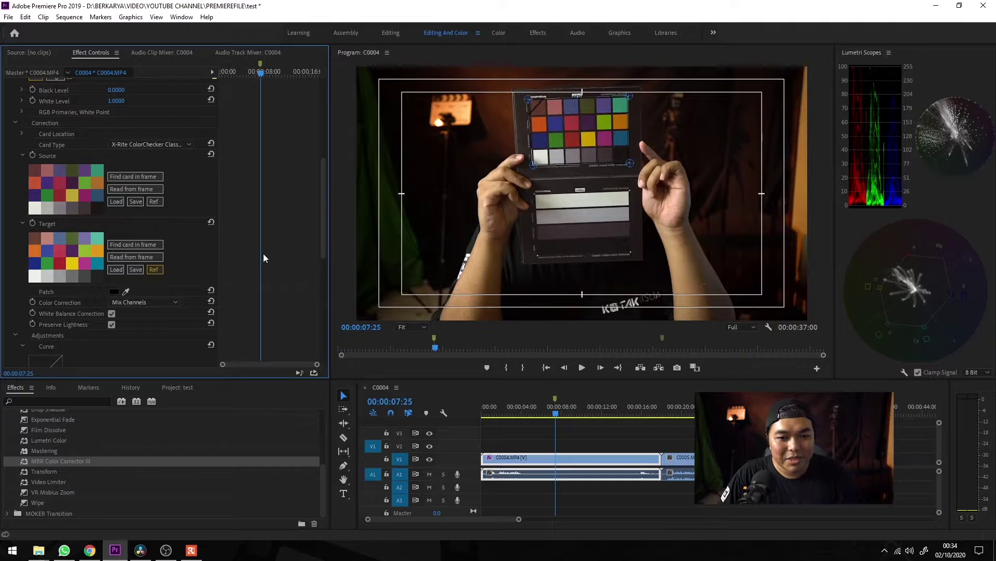
pyautogui.scroll(-4, 263, 262)
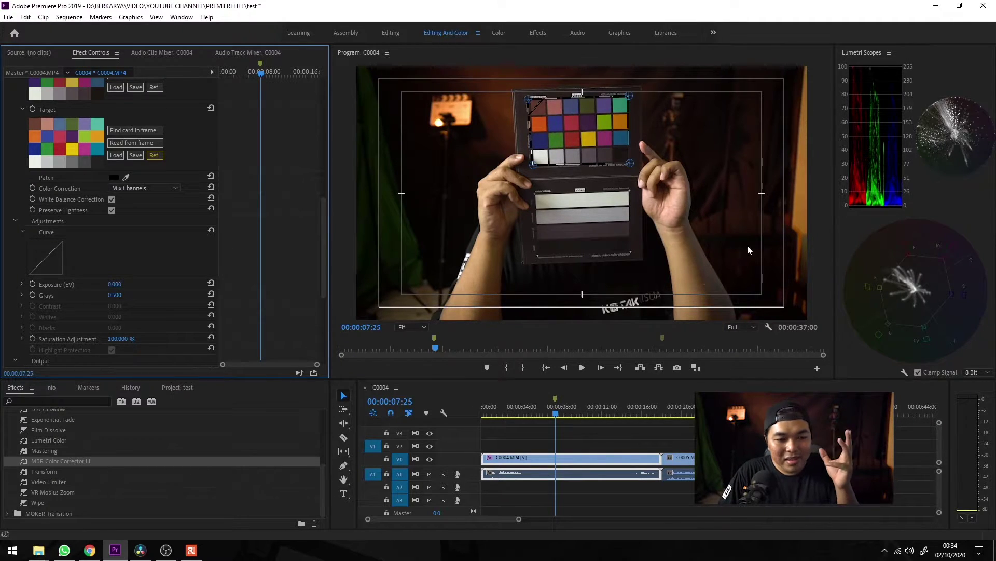
pyautogui.press('Right')
pyautogui.press('Right')
pyautogui.press('Right')
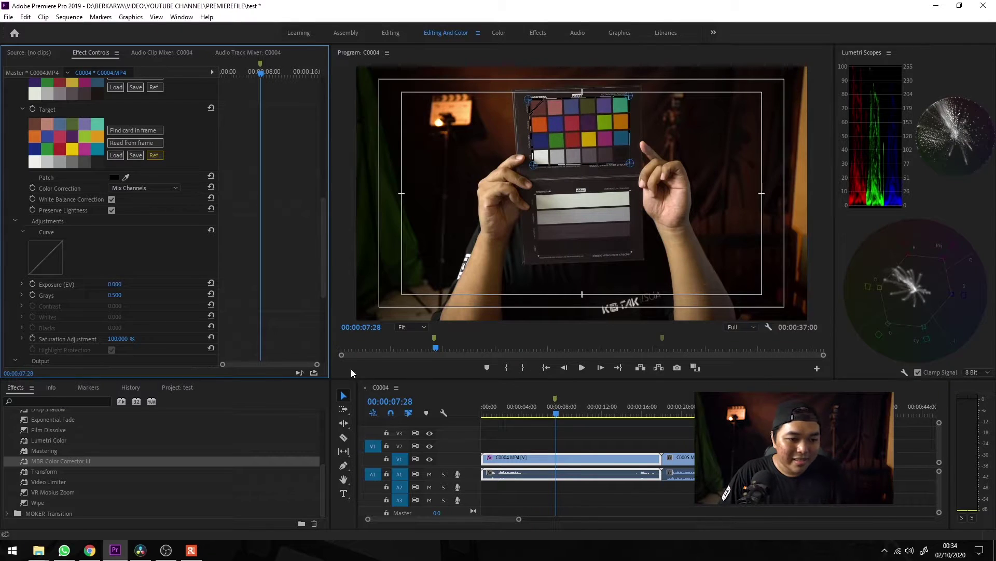
pyautogui.click(119, 338)
pyautogui.write('95')
pyautogui.press('Return')
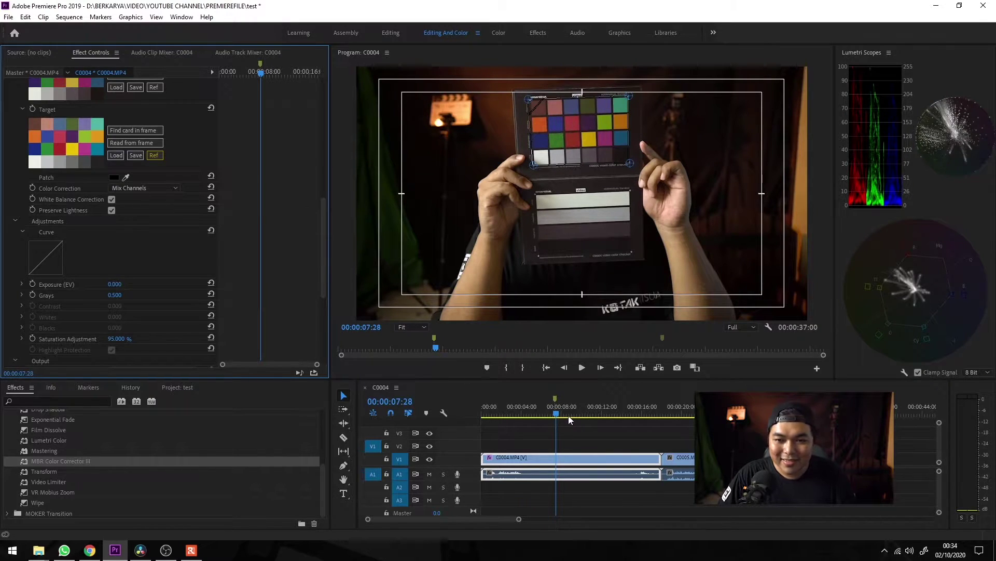
# Step: Try drawing an opacity mask on the presenter's forehead at 00:00:03:16 in the C0004.MP4 clip
pyautogui.click(512, 413)
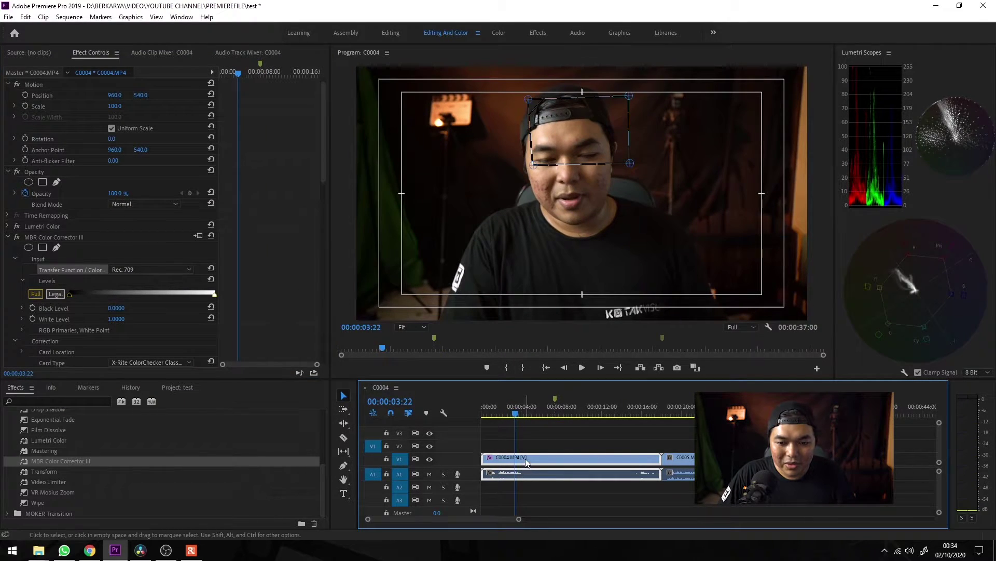
pyautogui.click(515, 413)
pyautogui.click(515, 413)
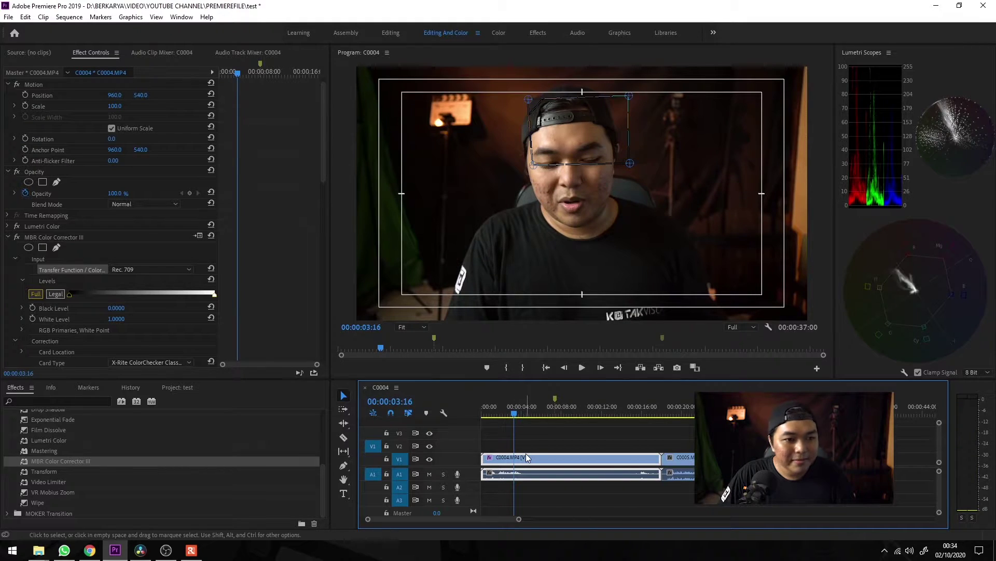
pyautogui.click(42, 182)
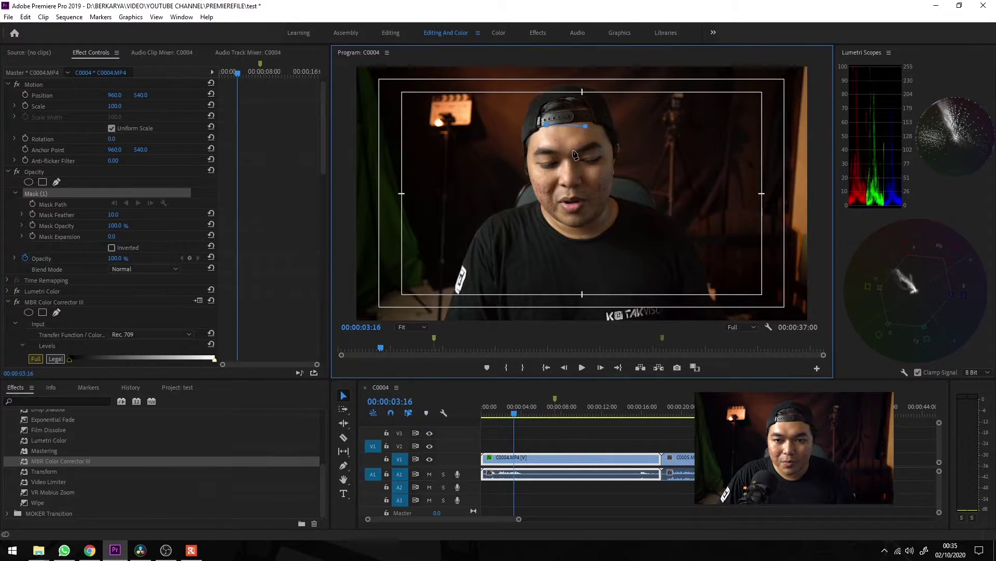
pyautogui.click(547, 126)
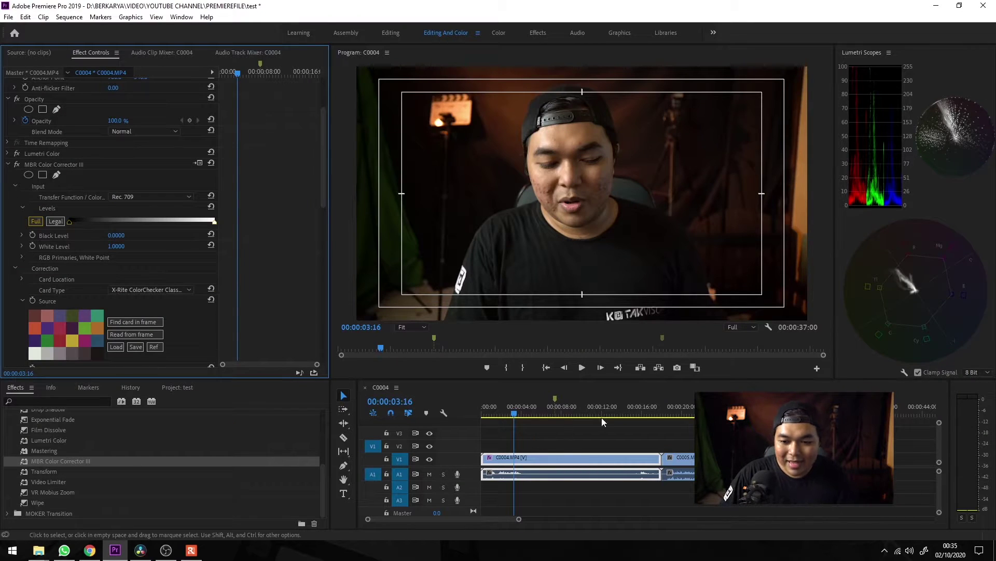
# Step: Apply the Lumetri Color effect to the C0005.MP4 clip at the colour chart frame 00:00:24:47
pyautogui.click(726, 410)
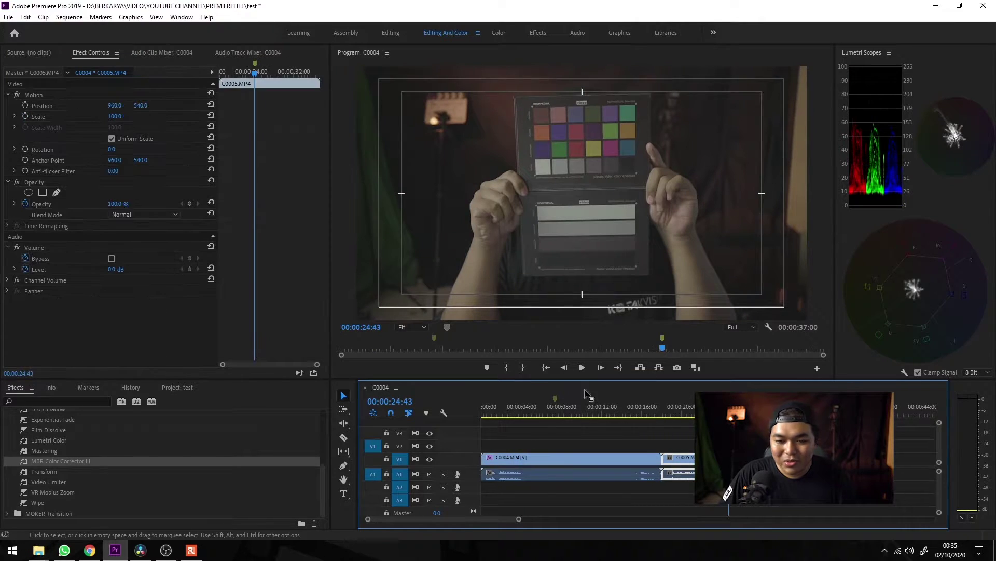
pyautogui.press('Right')
pyautogui.press('Right')
pyautogui.press('Right')
pyautogui.press('Right')
pyautogui.moveTo(54, 439); pyautogui.dragTo(178, 280)
# Step: Set the Basic Correction white balance by sampling the light grey patch next to the white one on the colour chart
pyautogui.click(10, 267)
pyautogui.click(10, 269)
pyautogui.scroll(-2, 213, 347)
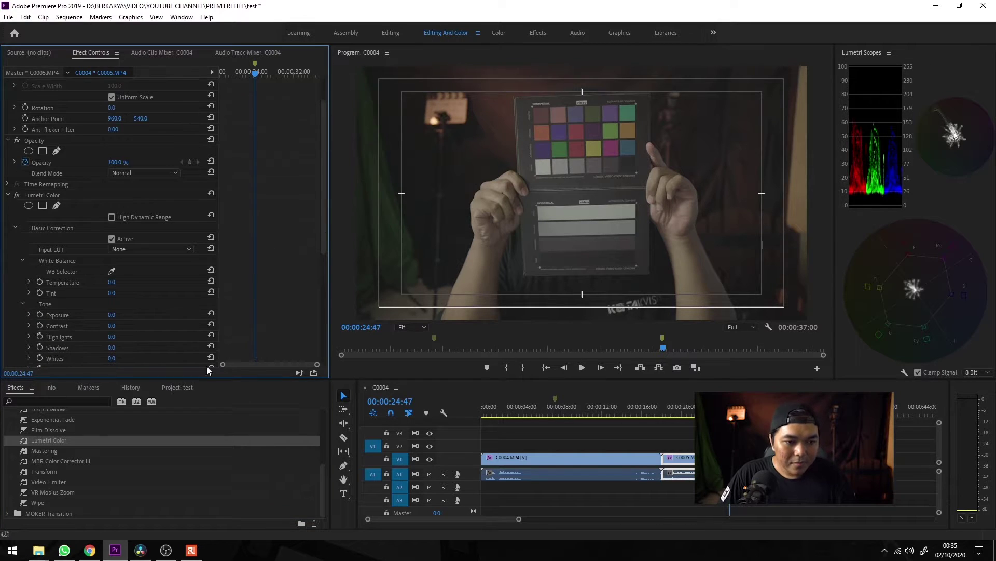
pyautogui.click(561, 166)
pyautogui.scroll(-4, 322, 225)
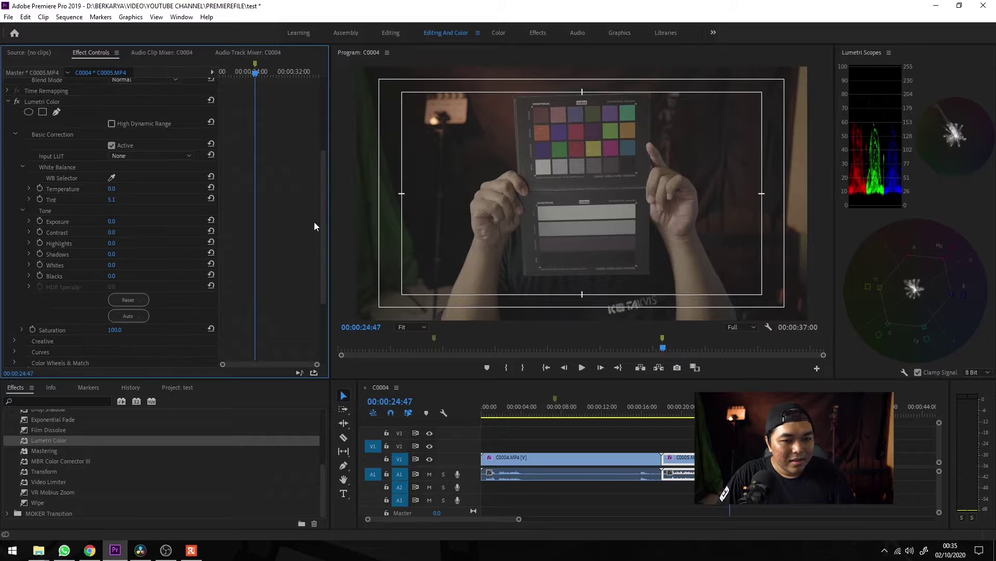
# Step: Add MBR Color Corrector III to the C0005.MP4 clip and set its input transfer function to Sony S-Log2 / S-Gamut
pyautogui.moveTo(80, 460); pyautogui.dragTo(141, 265)
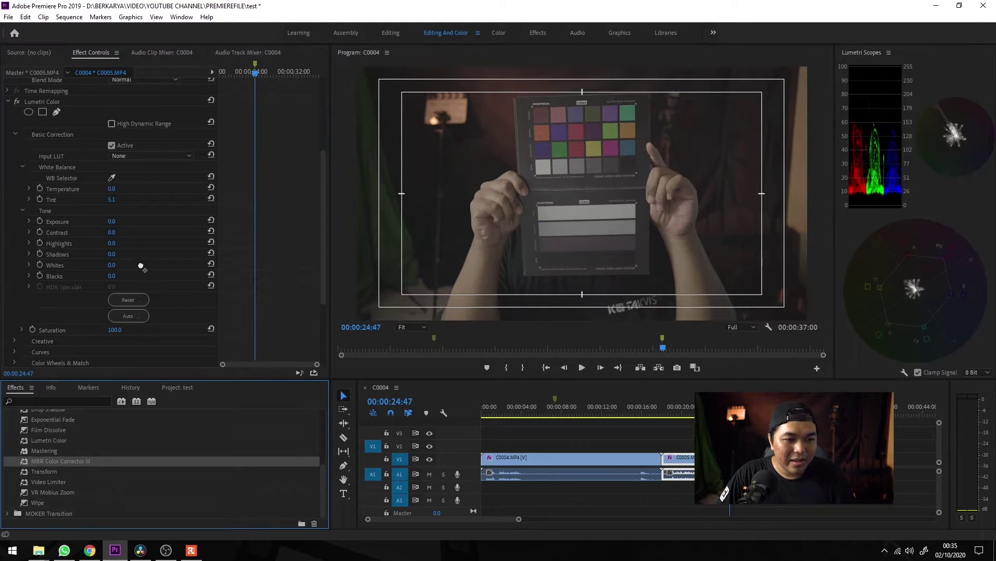
pyautogui.moveTo(195, 289); pyautogui.dragTo(274, 241)
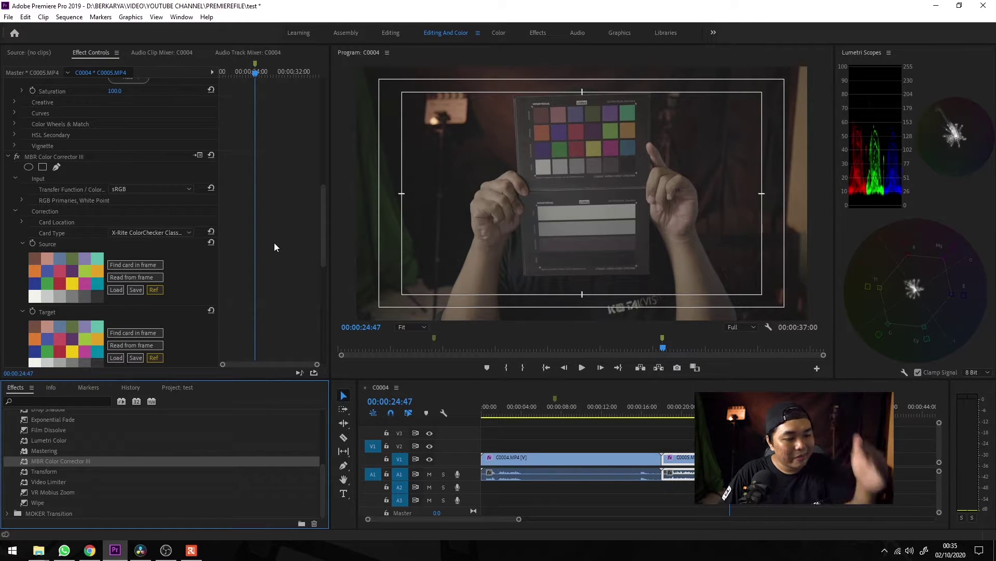
pyautogui.scroll(-2, 274, 241)
pyautogui.click(146, 147)
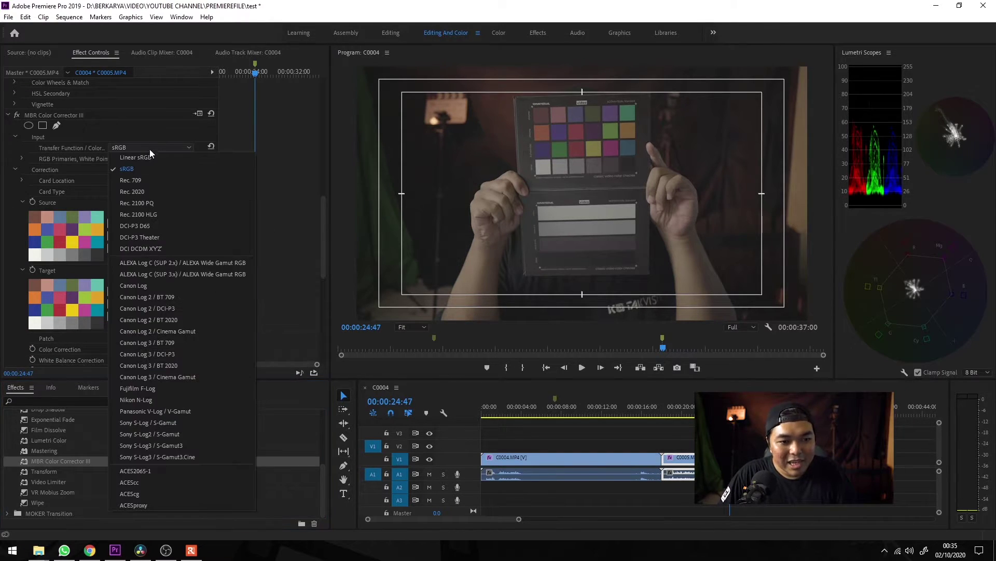
pyautogui.click(179, 433)
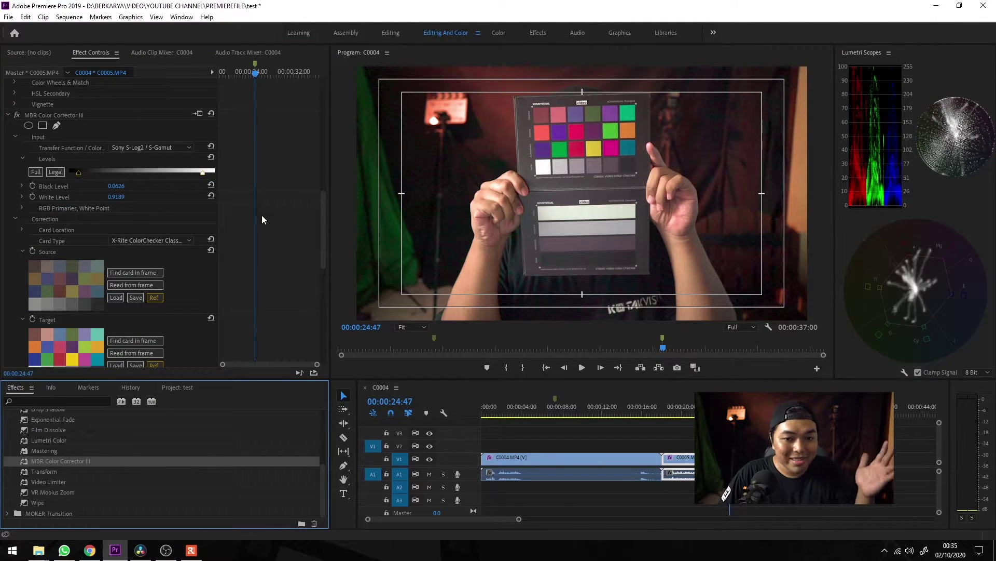
# Step: Fit the card location corners around the chart's 24 colour patches and read the source colours from the frame
pyautogui.click(68, 241)
pyautogui.moveTo(469, 130); pyautogui.dragTo(531, 107)
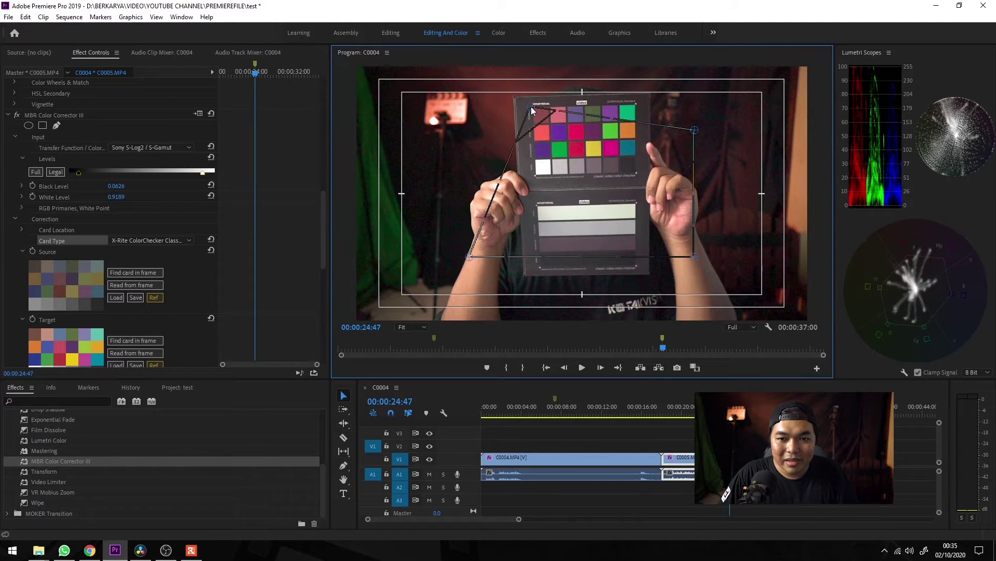
pyautogui.moveTo(471, 258); pyautogui.dragTo(536, 178)
pyautogui.moveTo(694, 131); pyautogui.dragTo(637, 107)
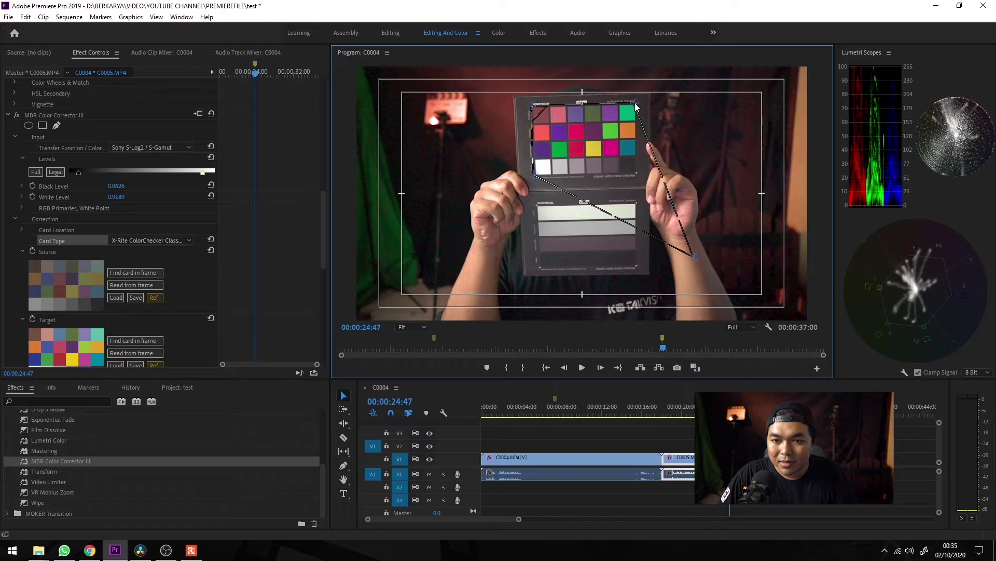
pyautogui.moveTo(696, 255); pyautogui.dragTo(639, 177)
pyautogui.moveTo(535, 175); pyautogui.dragTo(534, 177)
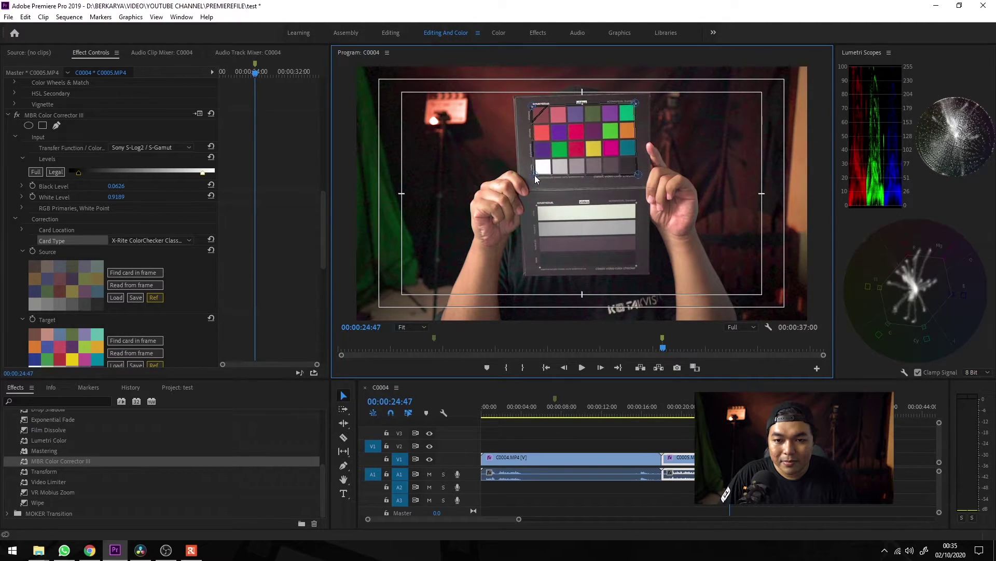
pyautogui.click(161, 284)
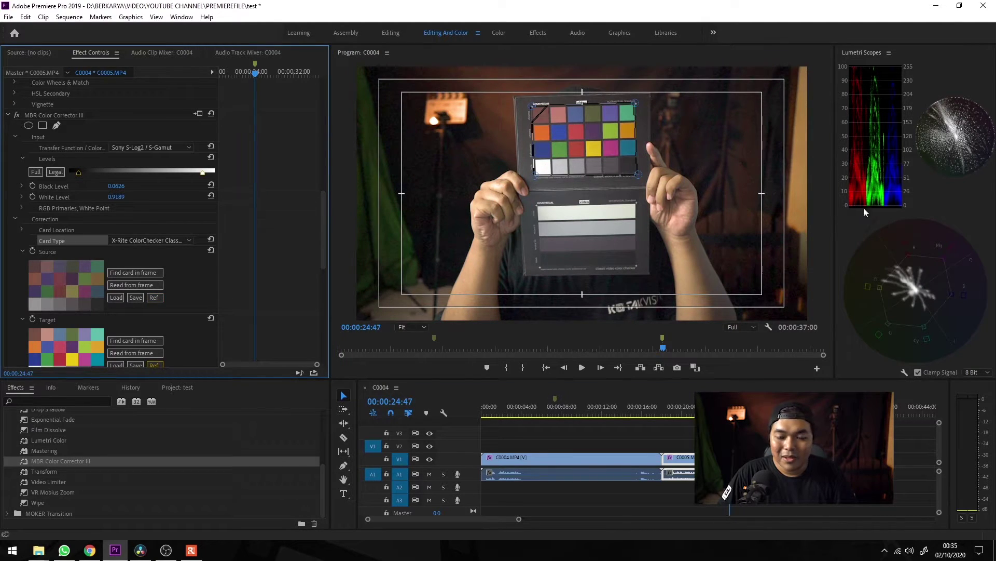
# Step: Set MBR Color Corrector III's output transfer function to Rec. 709 and its output levels to Full
pyautogui.moveTo(323, 228); pyautogui.dragTo(335, 308)
pyautogui.click(165, 309)
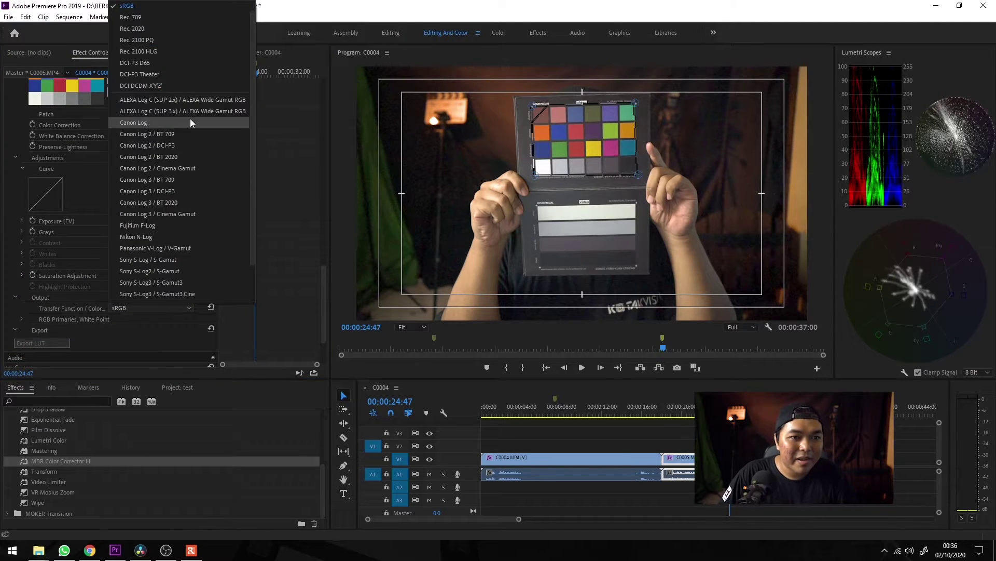
pyautogui.click(180, 18)
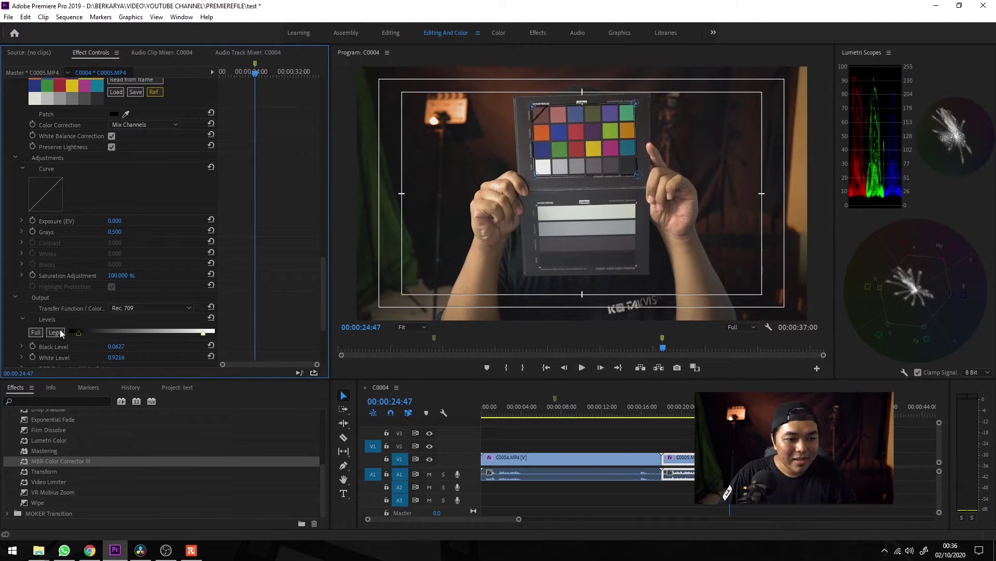
pyautogui.click(35, 332)
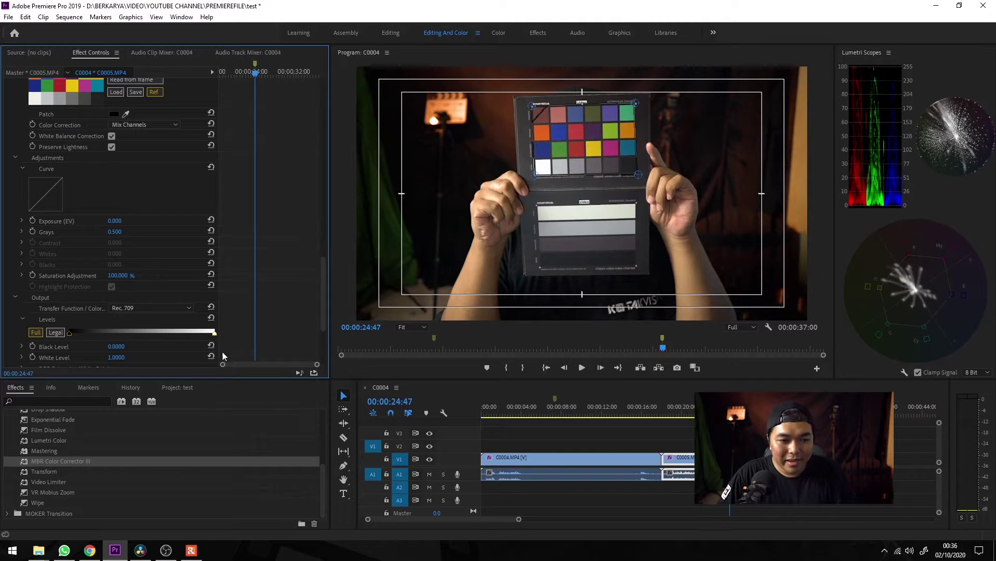
# Step: Set the Saturation Adjustment in MBR Color Corrector III to 95%
pyautogui.click(123, 275)
pyautogui.write('95')
pyautogui.press('Return')
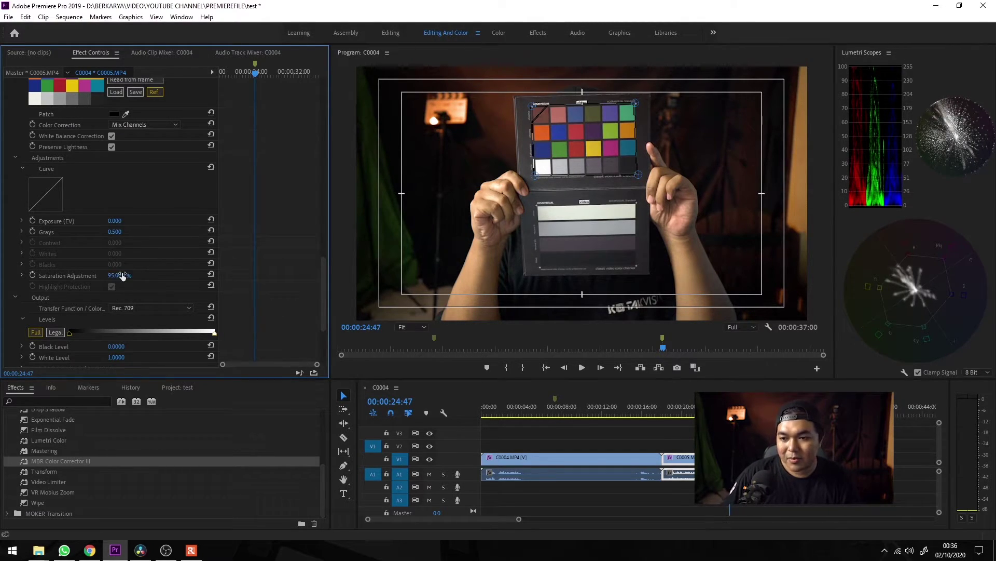
# Step: Draw a triangular opacity mask on the presenter's forehead at 00:00:22:05 in the C0005.MP4 clip
pyautogui.click(690, 415)
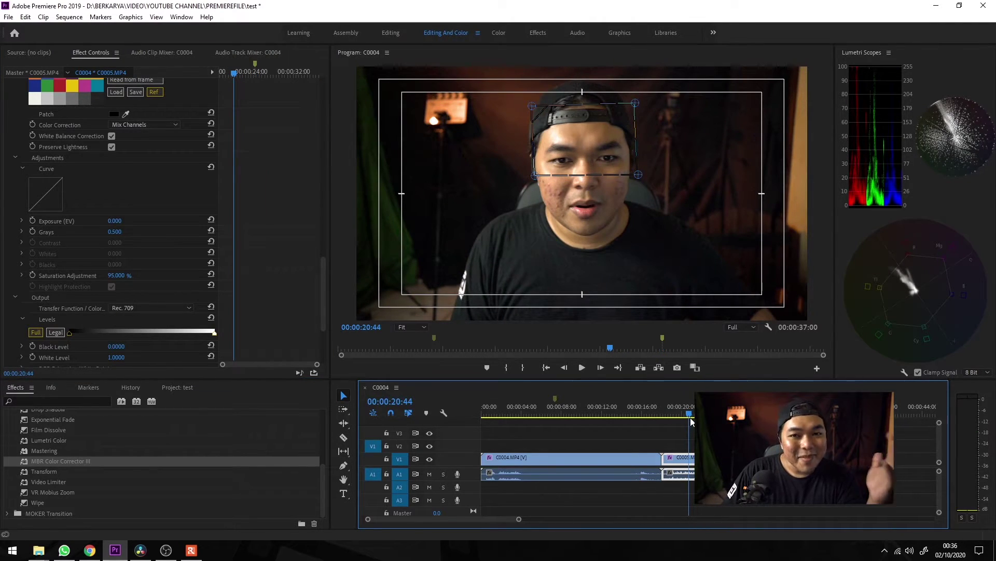
pyautogui.moveTo(691, 421); pyautogui.dragTo(703, 417)
pyautogui.click(561, 123)
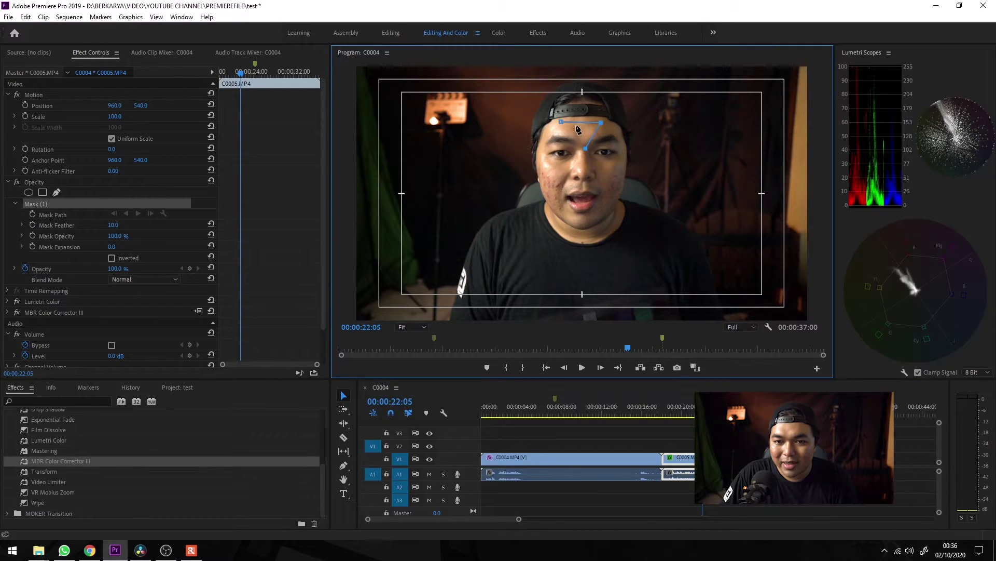
pyautogui.click(561, 123)
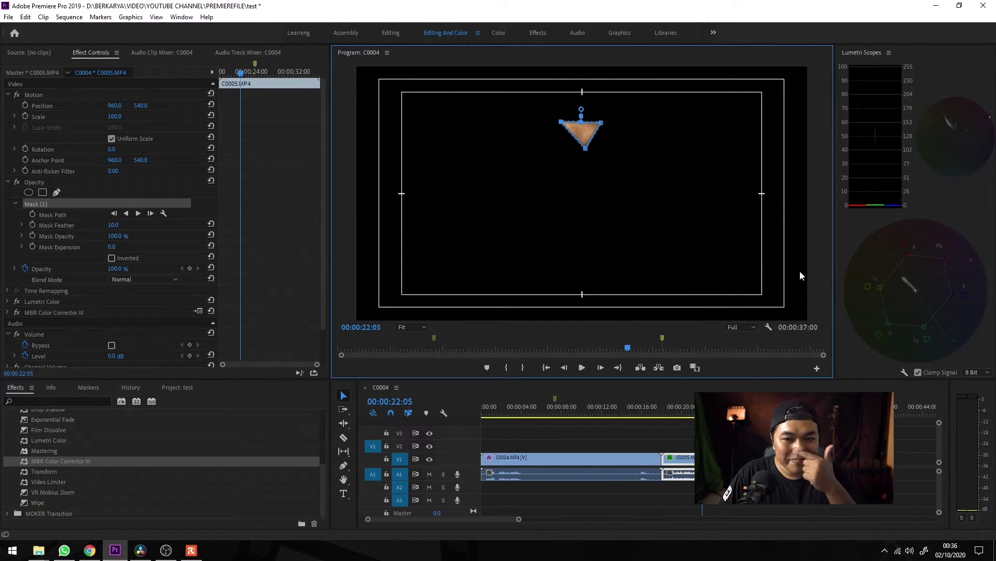